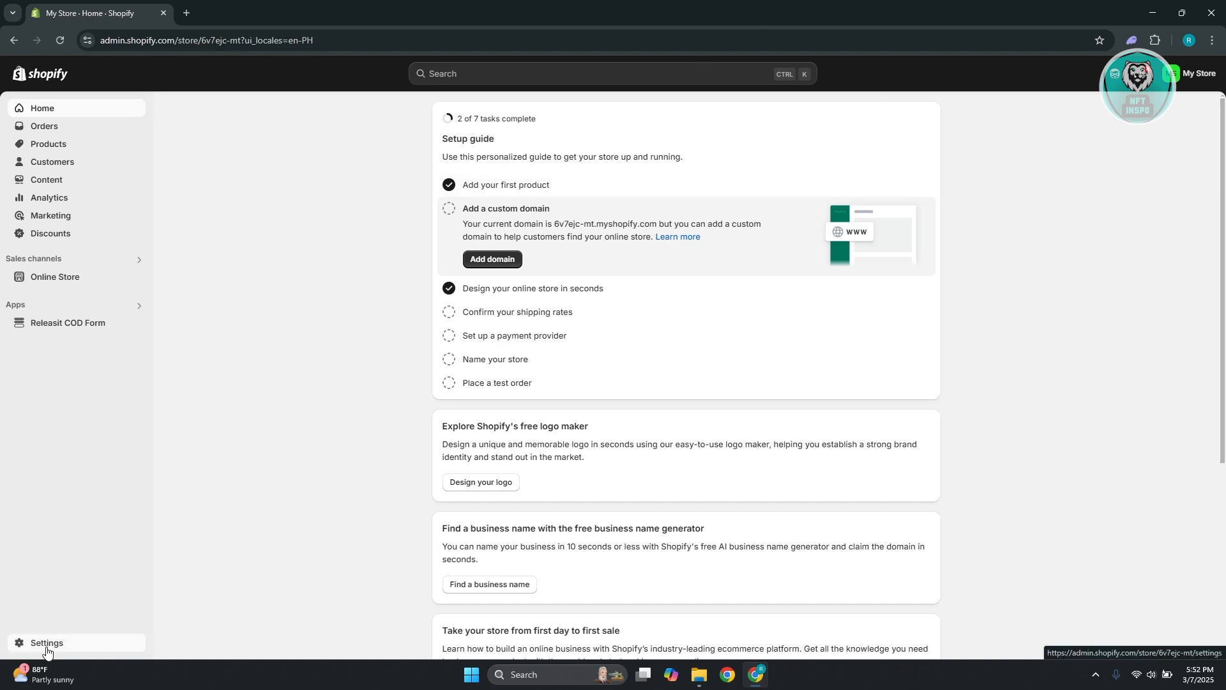
# - Start adding a new store location in the settings and name it CEBU
pyautogui.click(39, 644)
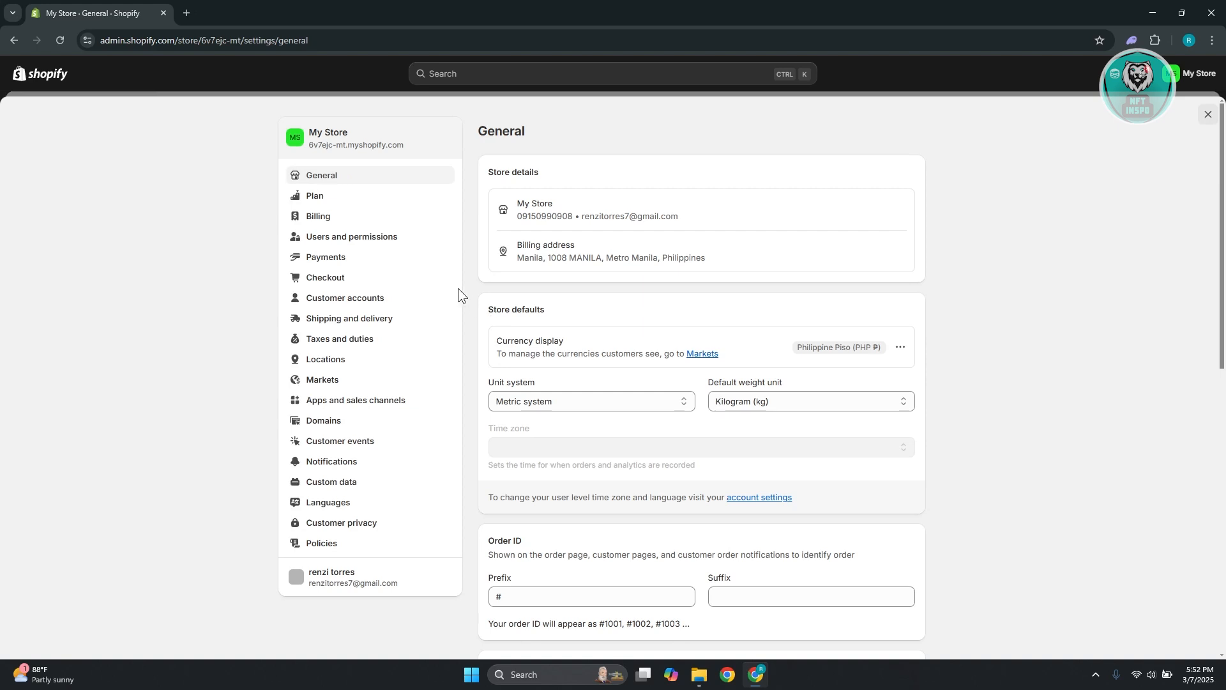
pyautogui.click(342, 361)
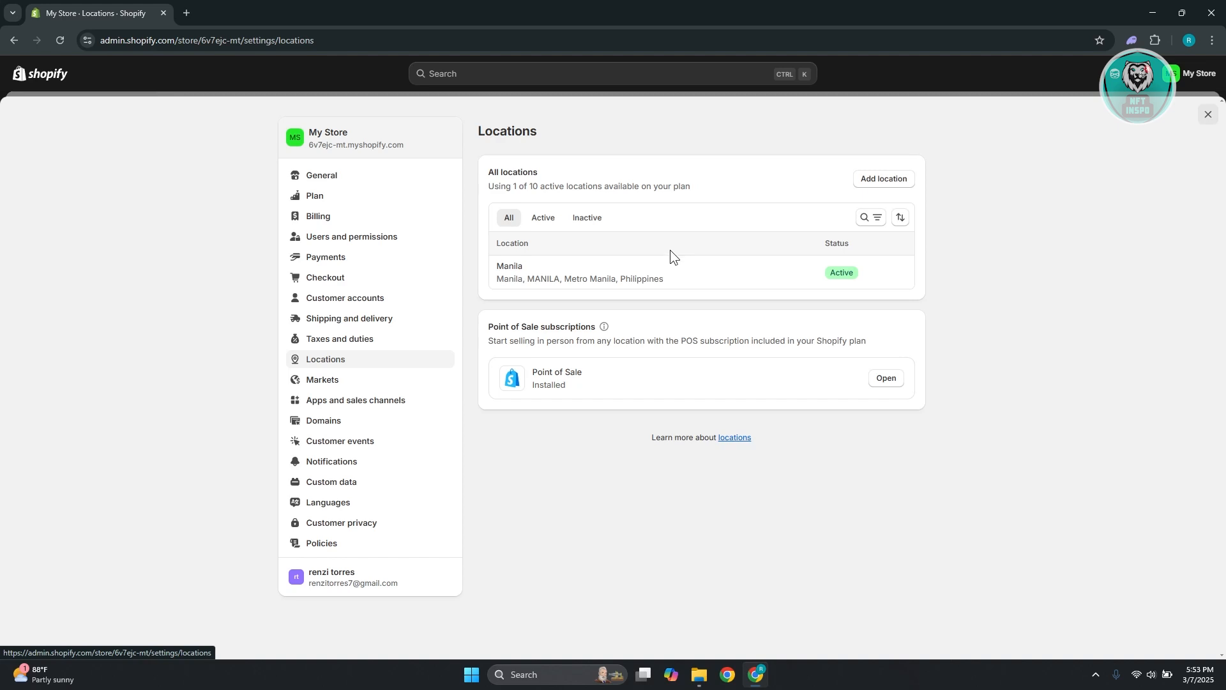
pyautogui.click(887, 179)
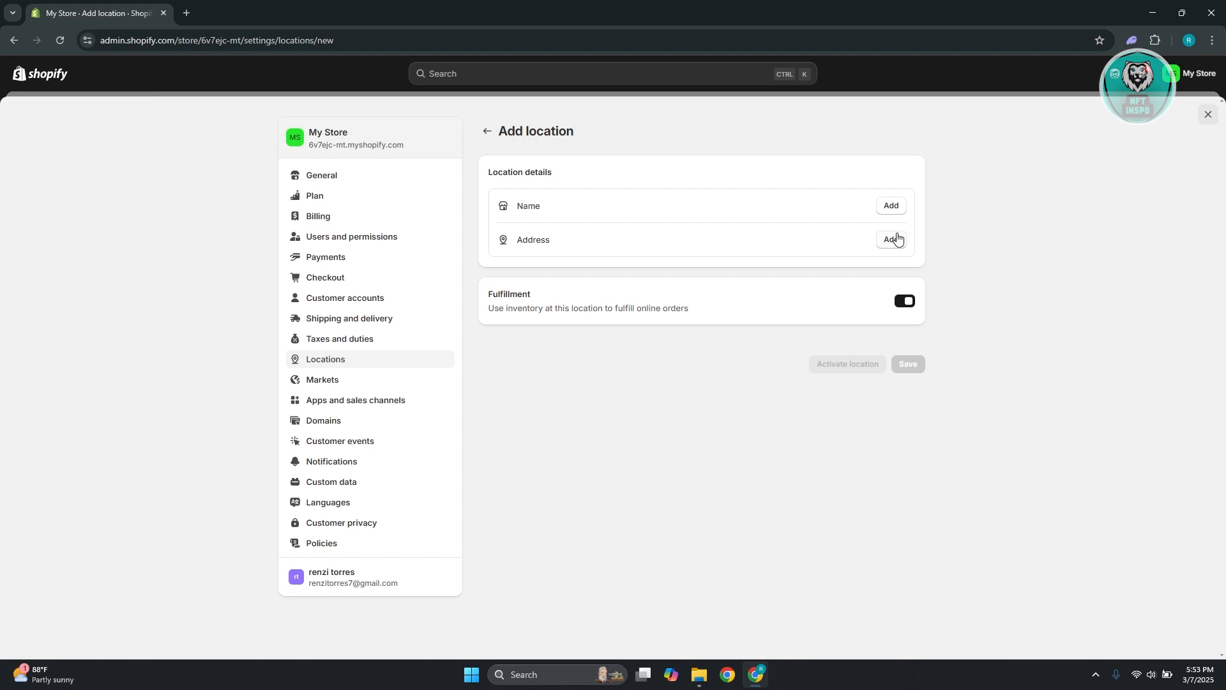
pyautogui.click(893, 205)
pyautogui.click(624, 380)
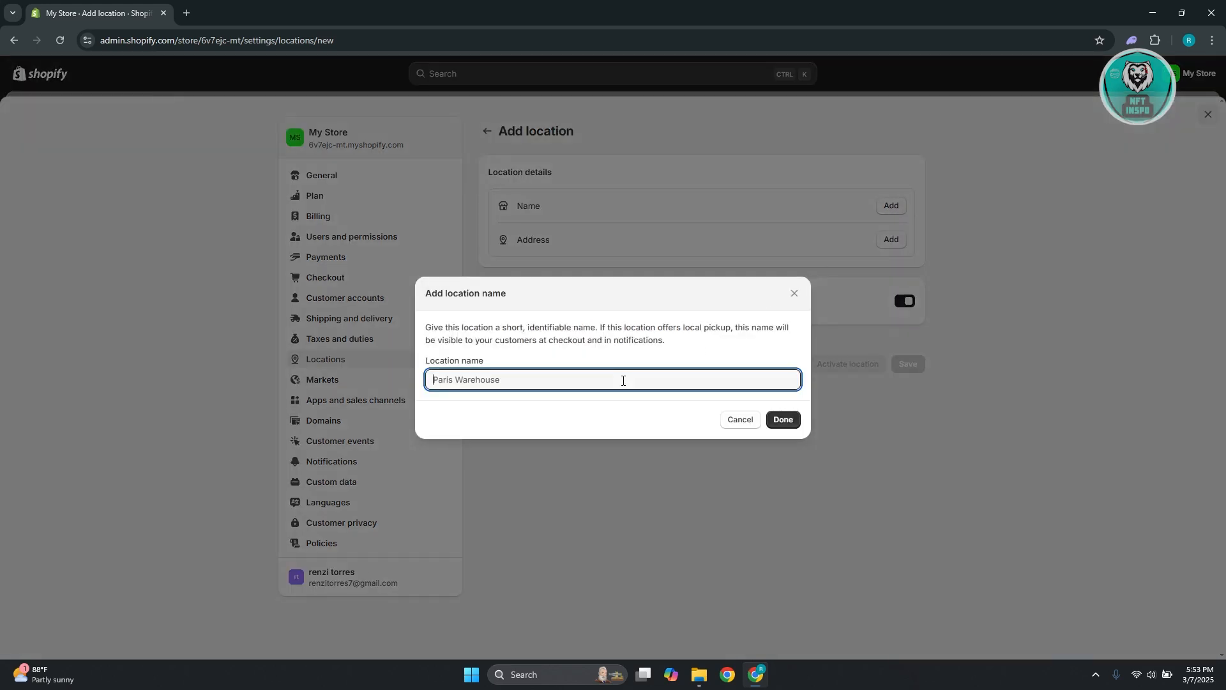
pyautogui.write('CEBU')
pyautogui.click(788, 423)
# - Fill in the new CEBU location's address and phone number, and save the location
pyautogui.click(891, 248)
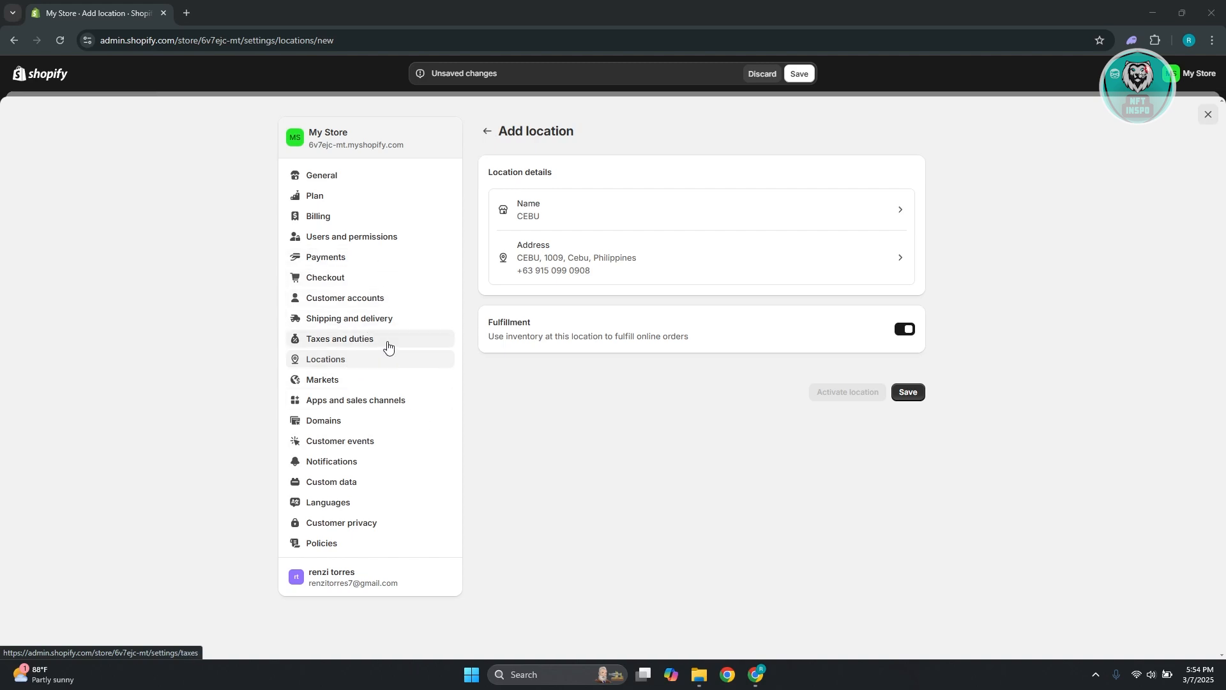
pyautogui.click(386, 322)
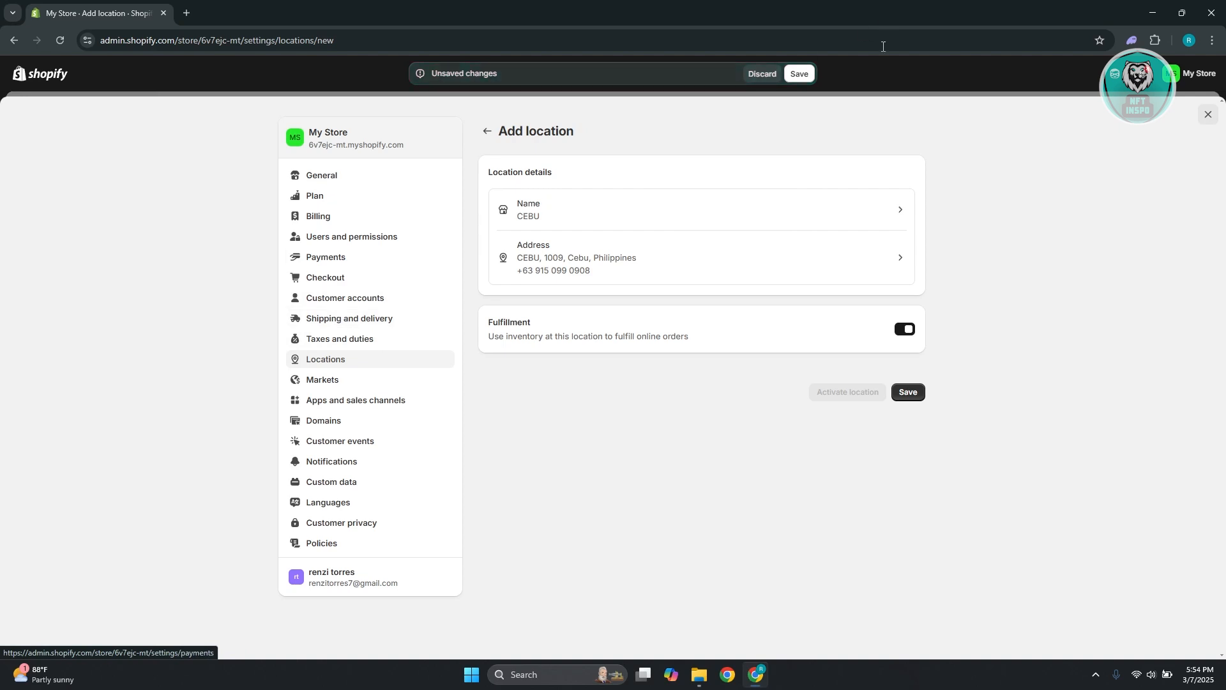
pyautogui.click(799, 73)
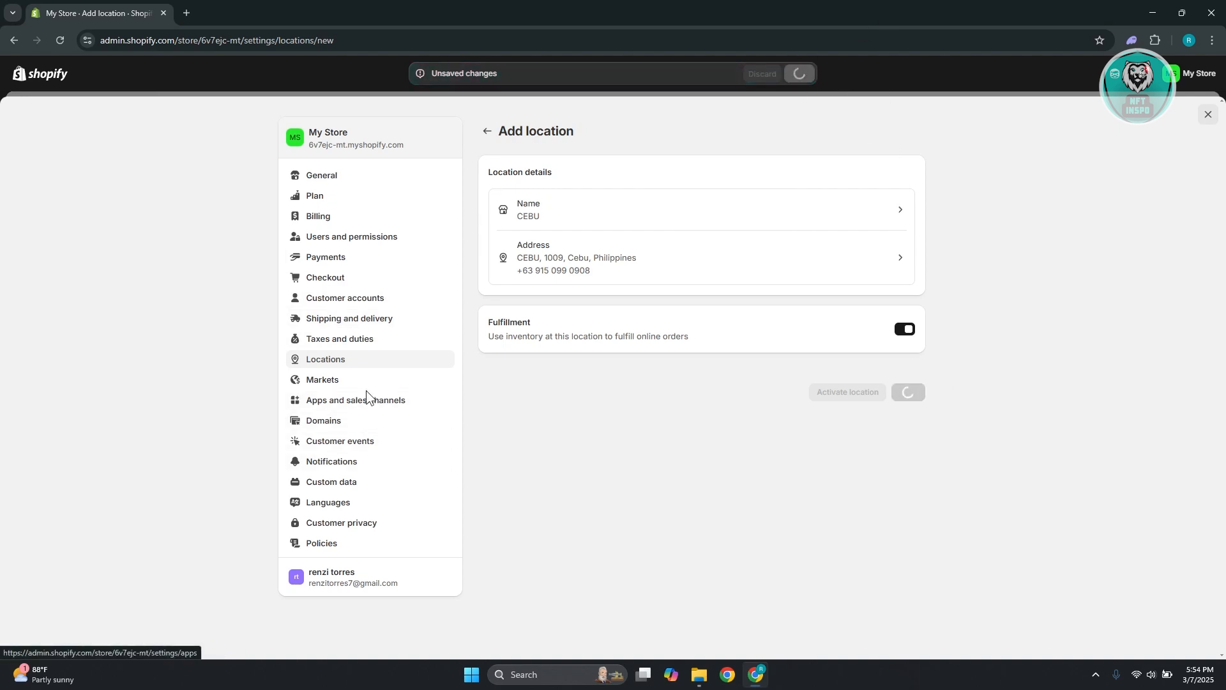
# - Open the general shipping rates profile and examine its products, fulfillment locations, shipping zones and rates
pyautogui.click(363, 321)
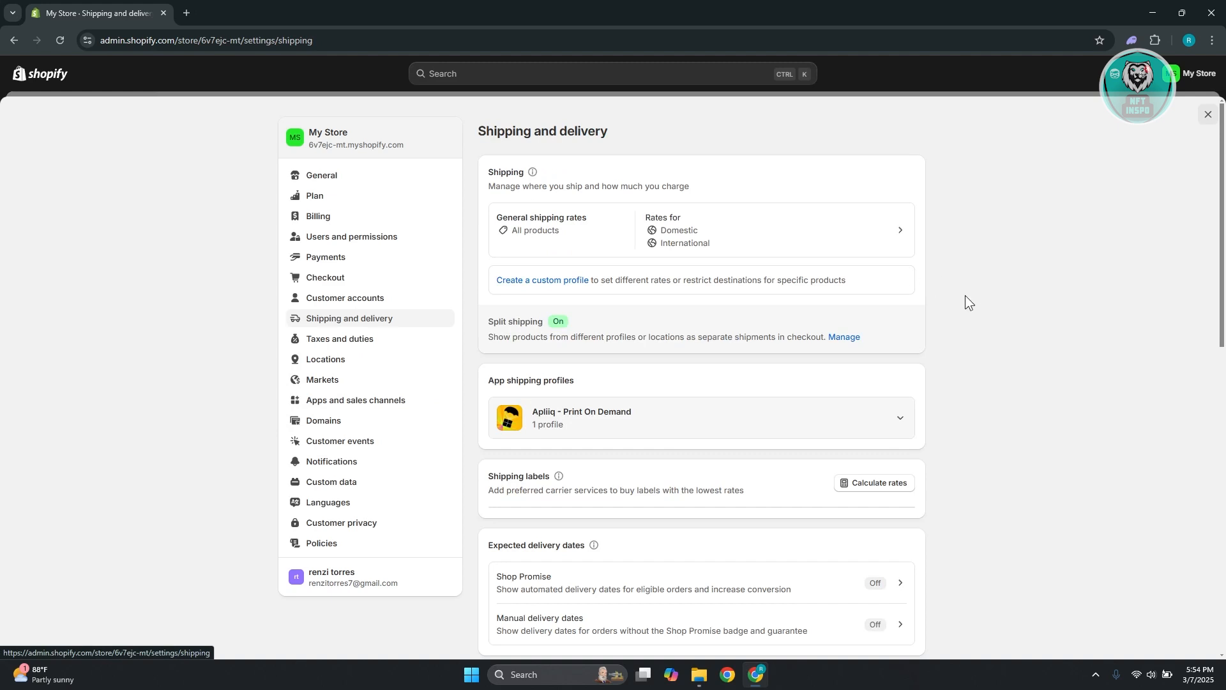
pyautogui.click(734, 241)
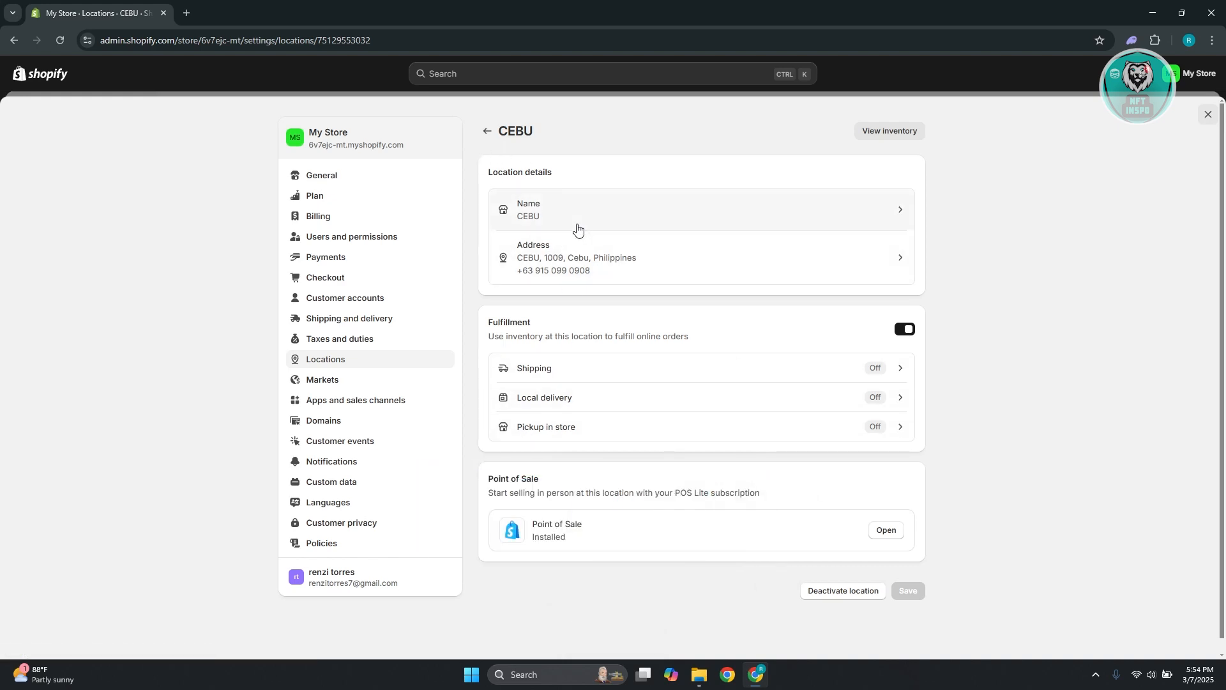
pyautogui.click(493, 132)
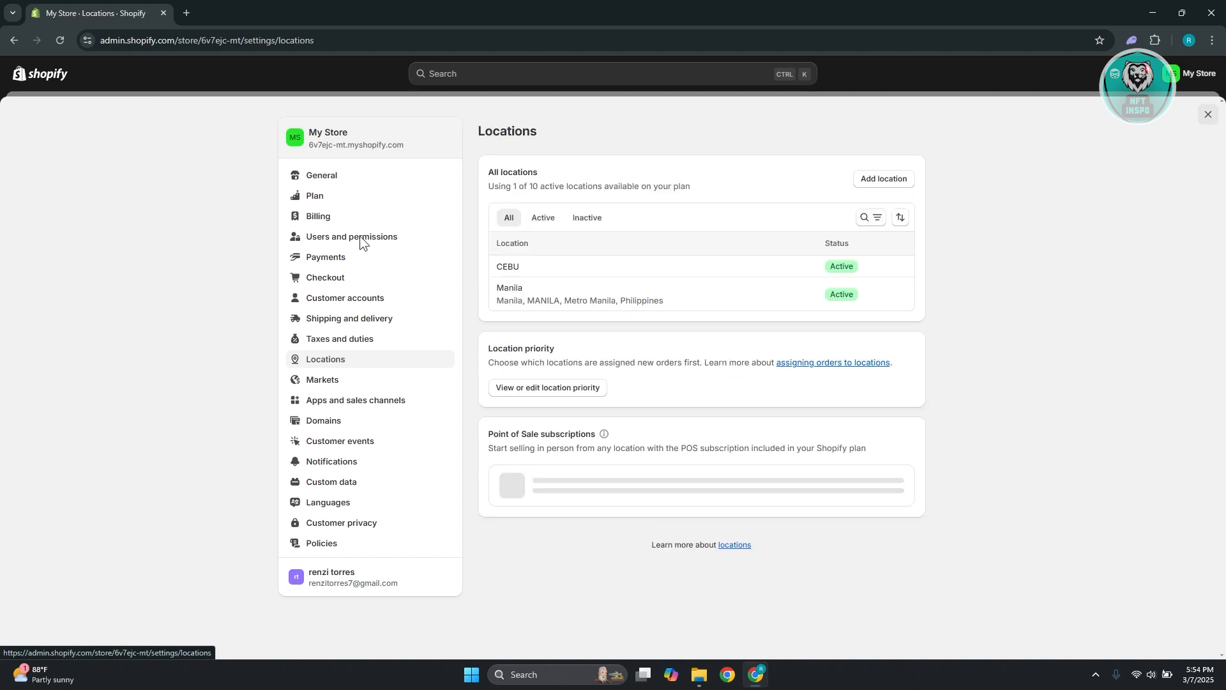
pyautogui.click(340, 256)
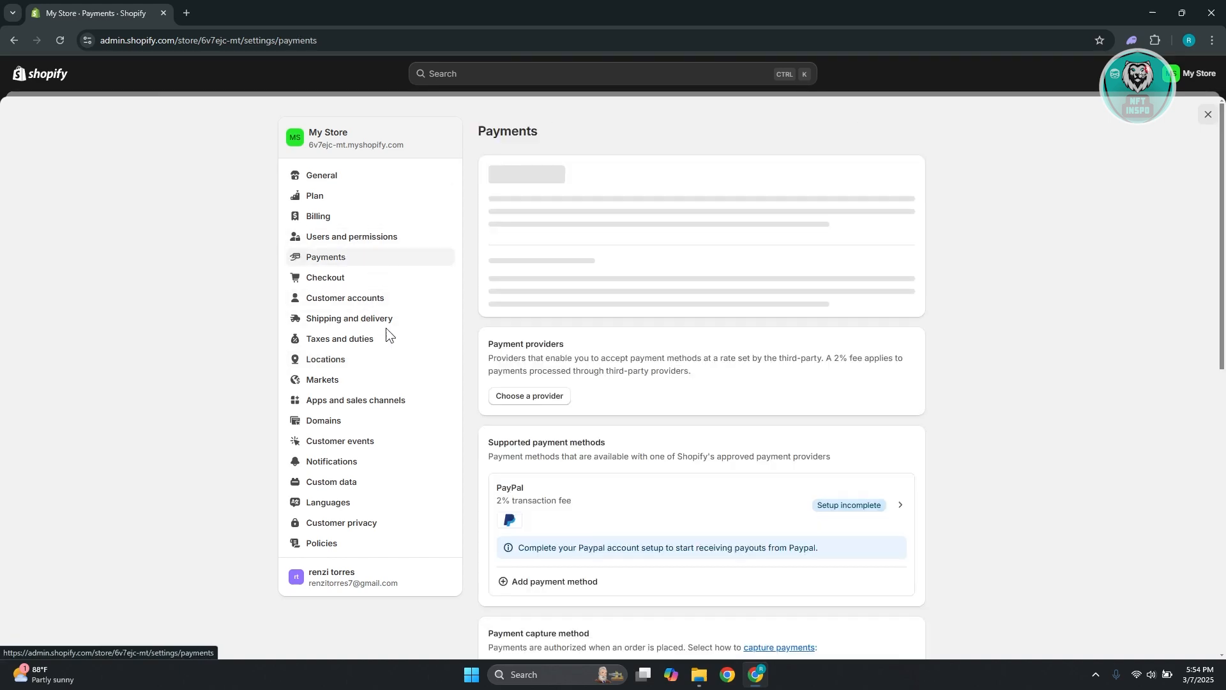
pyautogui.click(381, 324)
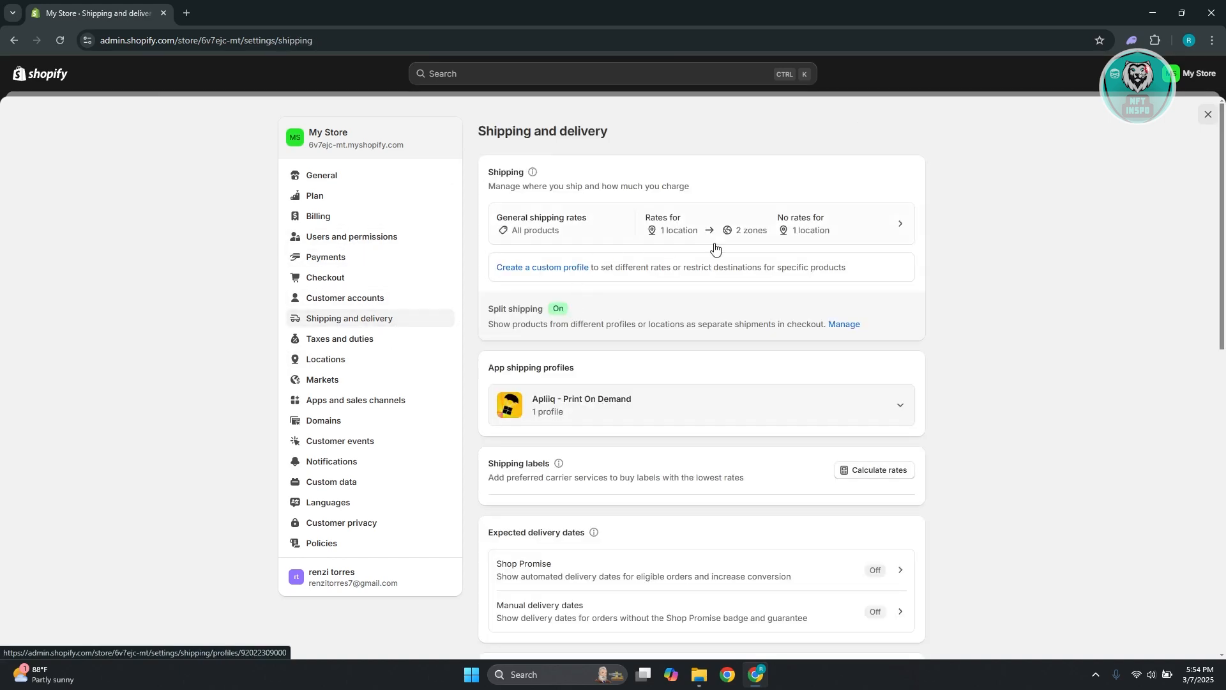
pyautogui.click(895, 224)
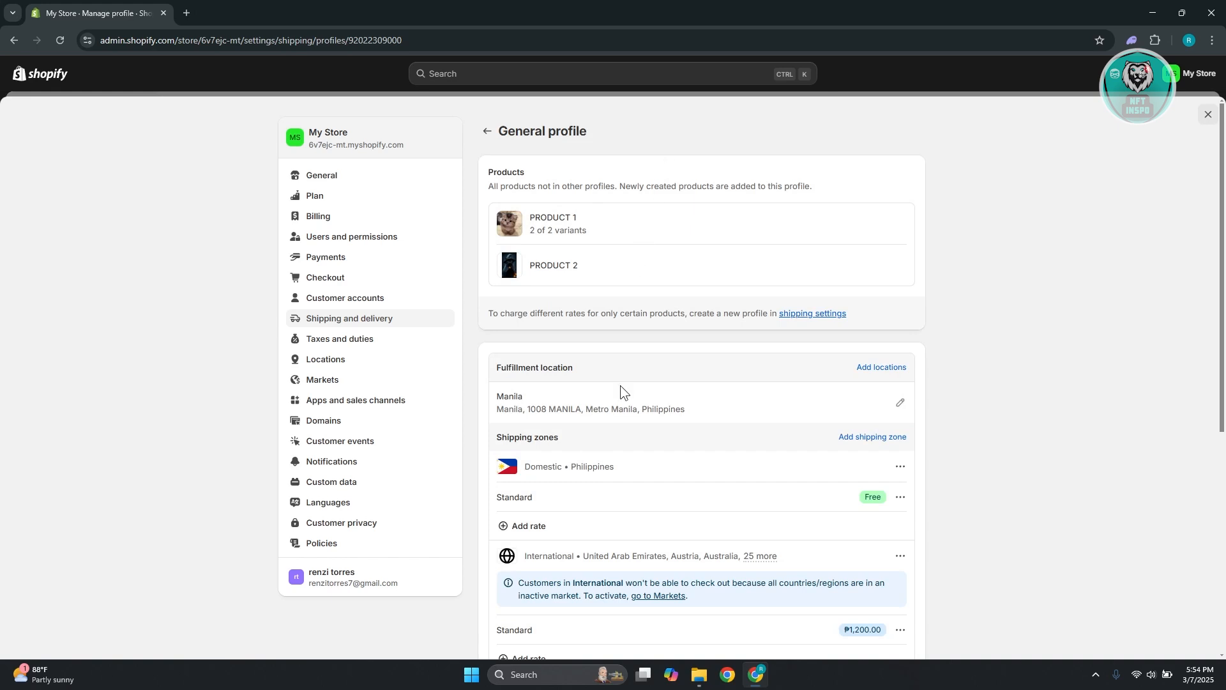
pyautogui.scroll(-2, 1023, 391)
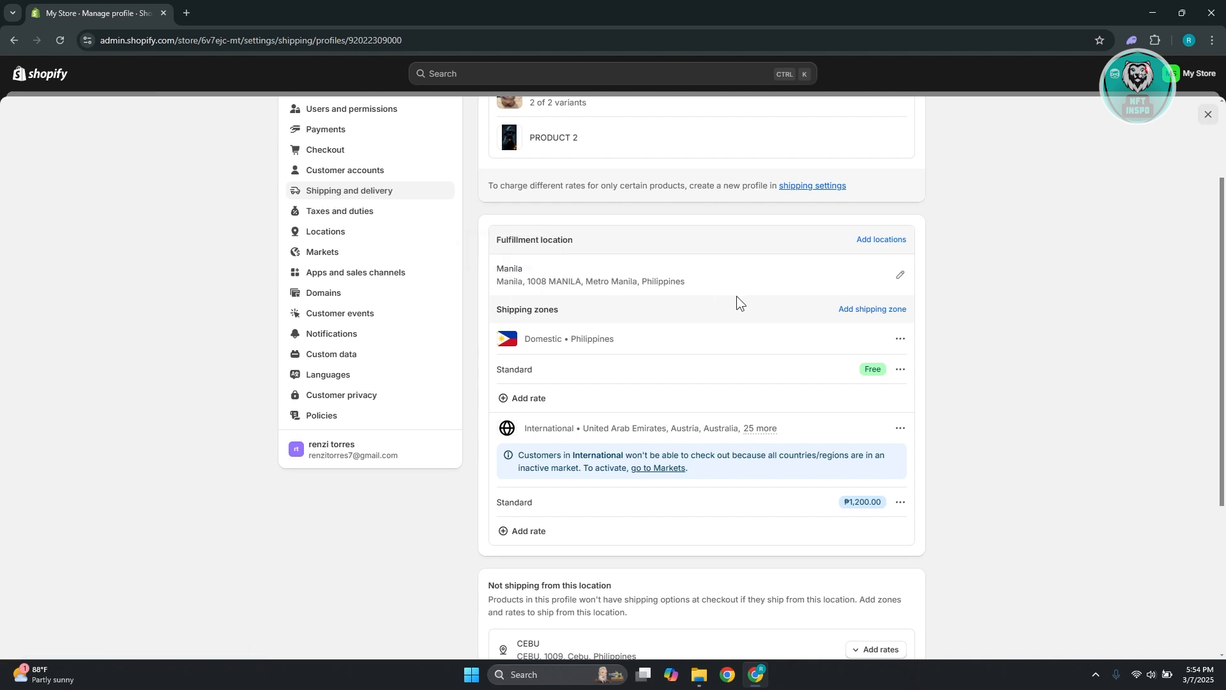
pyautogui.scroll(2, 737, 296)
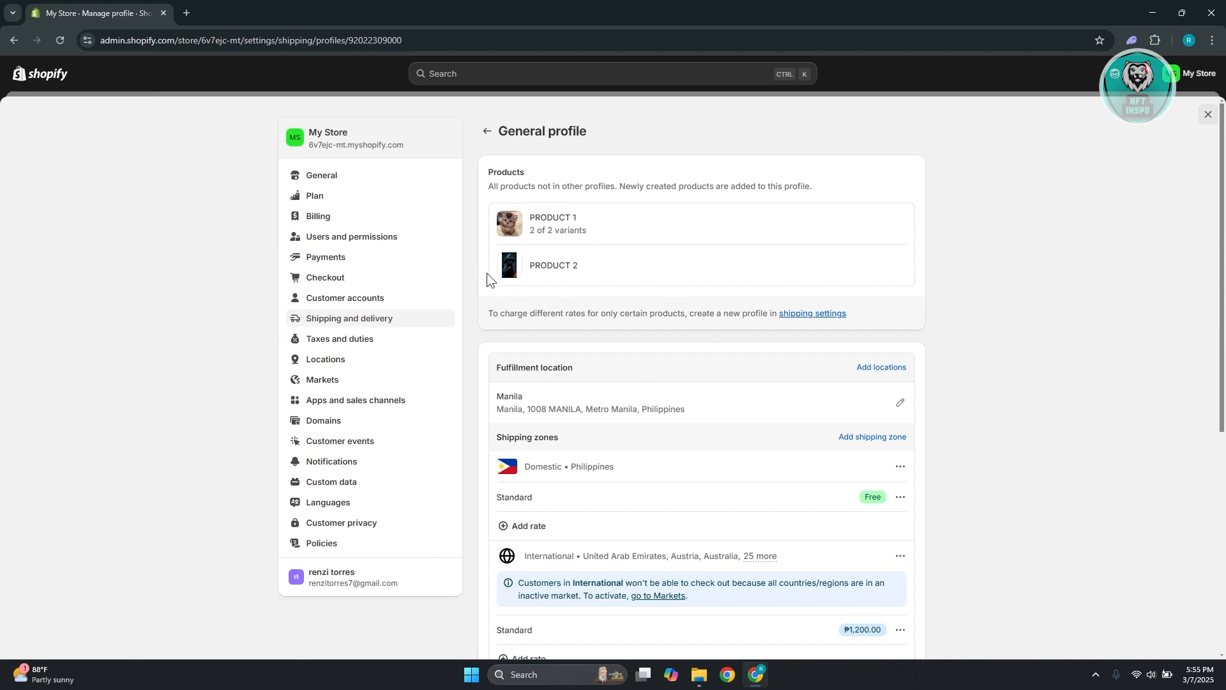
pyautogui.moveTo(516, 182); pyautogui.dragTo(837, 183)
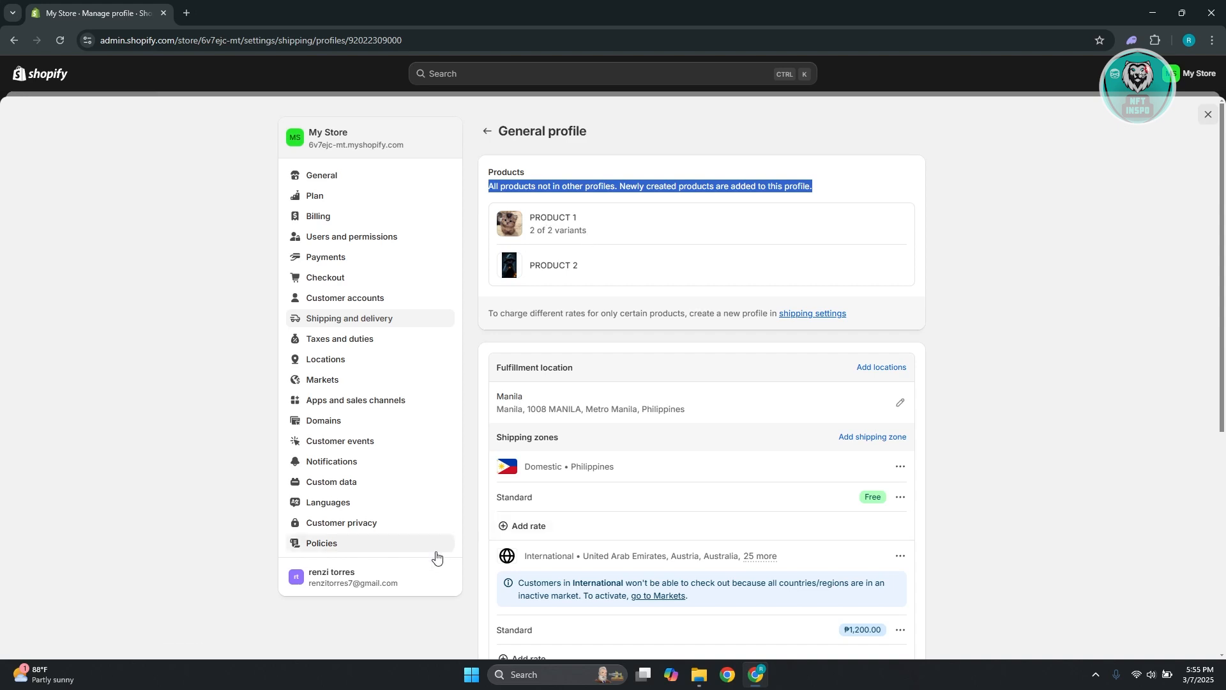
pyautogui.scroll(-1, 674, 393)
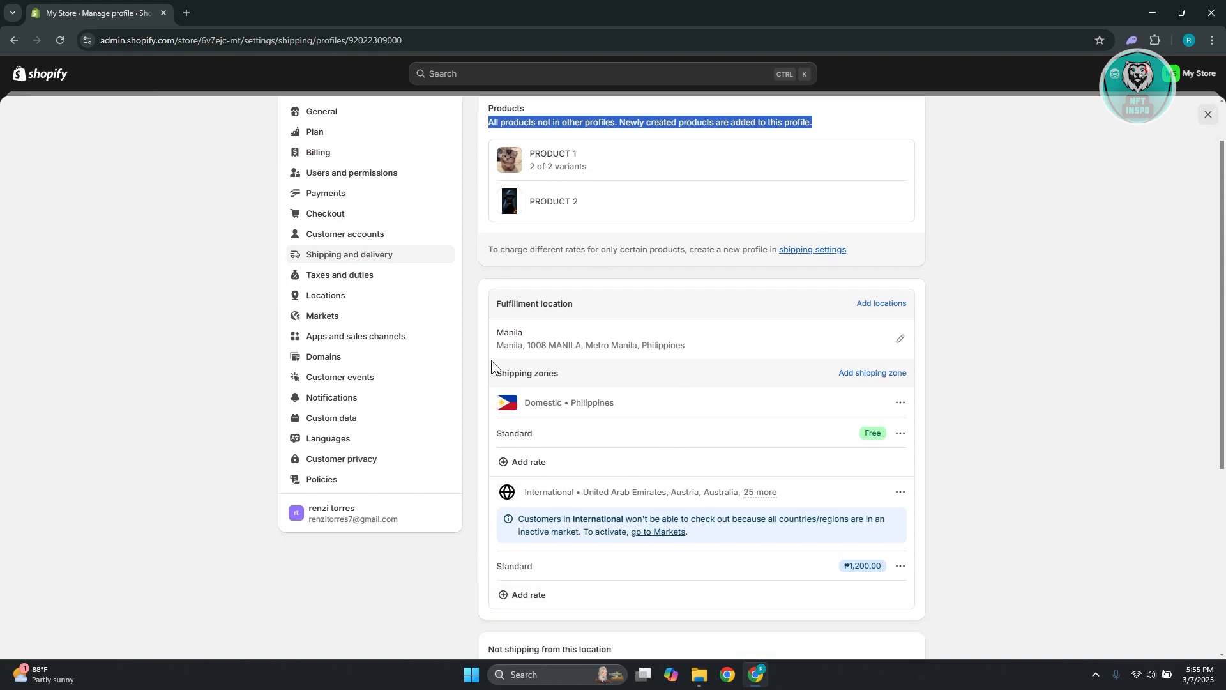
pyautogui.scroll(1, 544, 297)
pyautogui.click(580, 260)
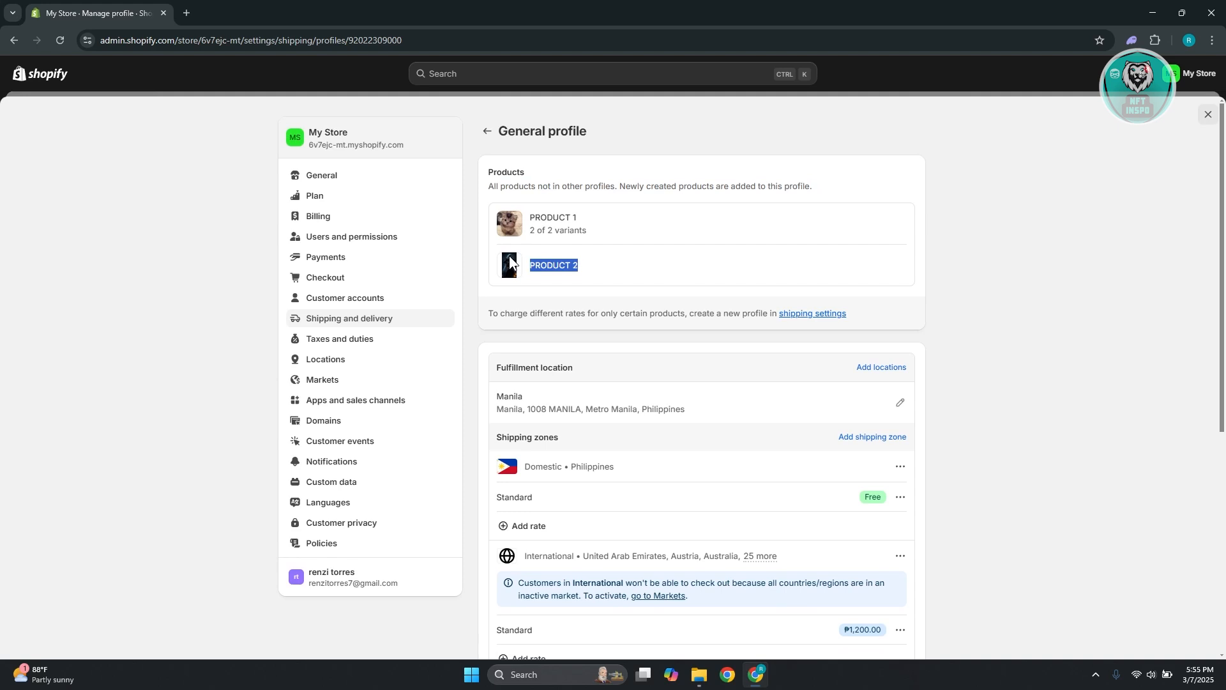
# - Leave the general profile and start creating a custom shipping profile
pyautogui.click(487, 131)
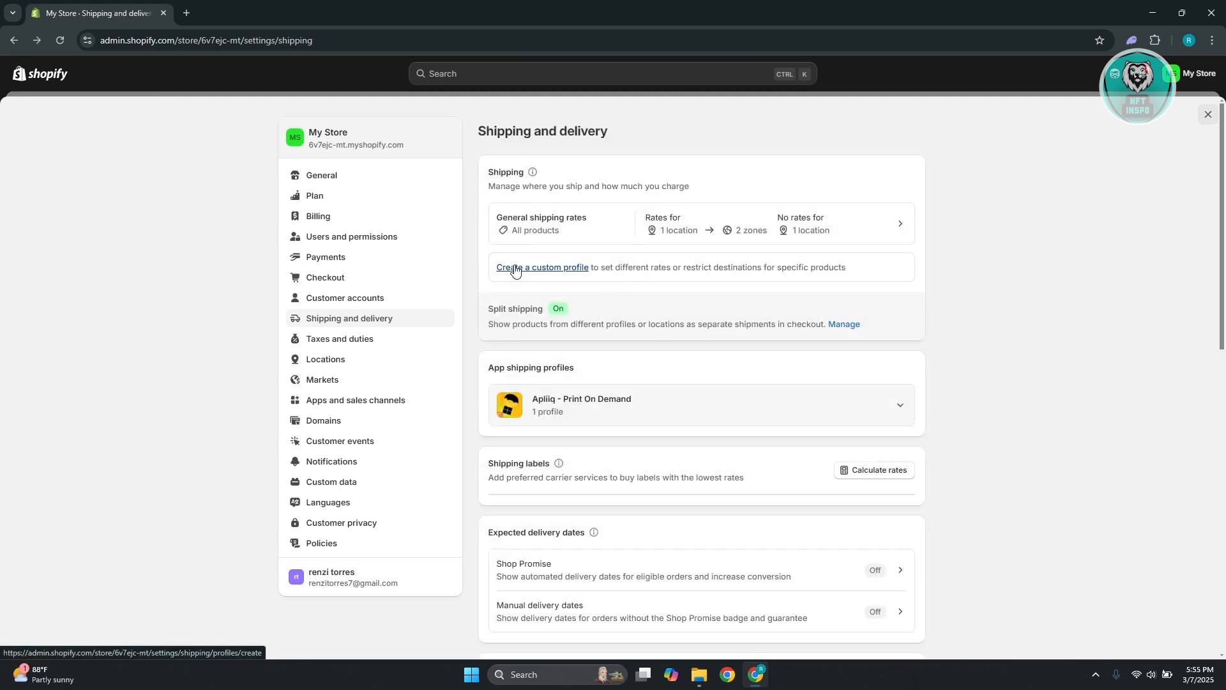
pyautogui.click(515, 267)
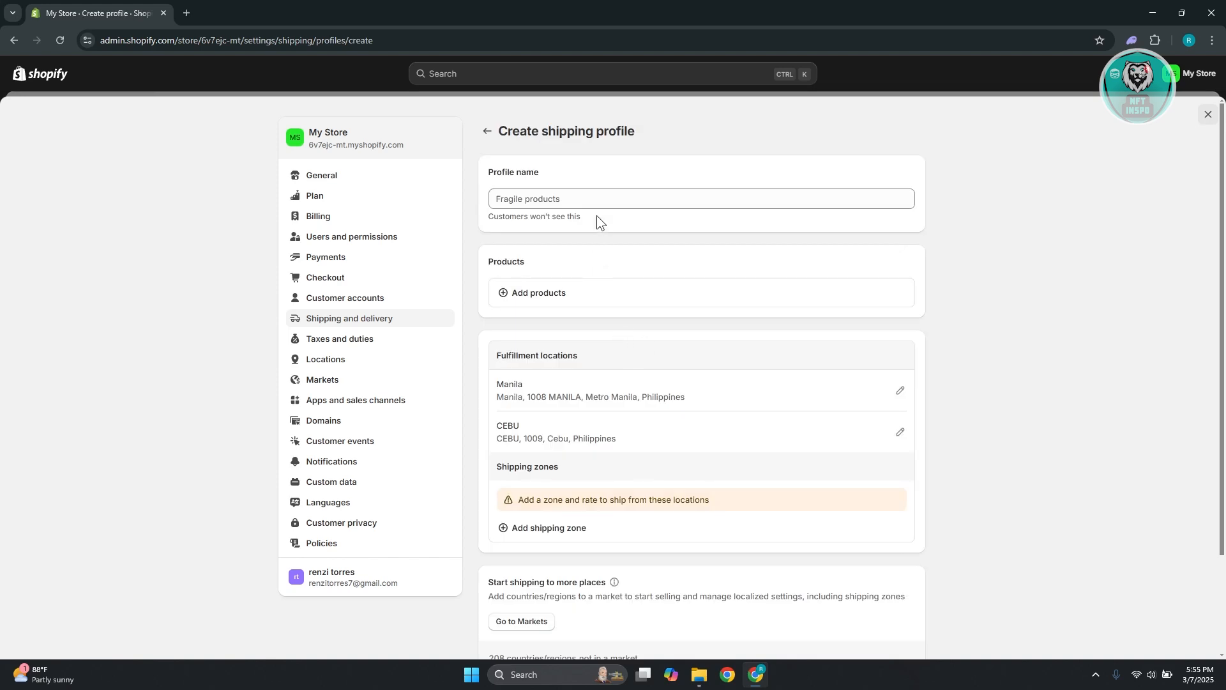
pyautogui.click(588, 197)
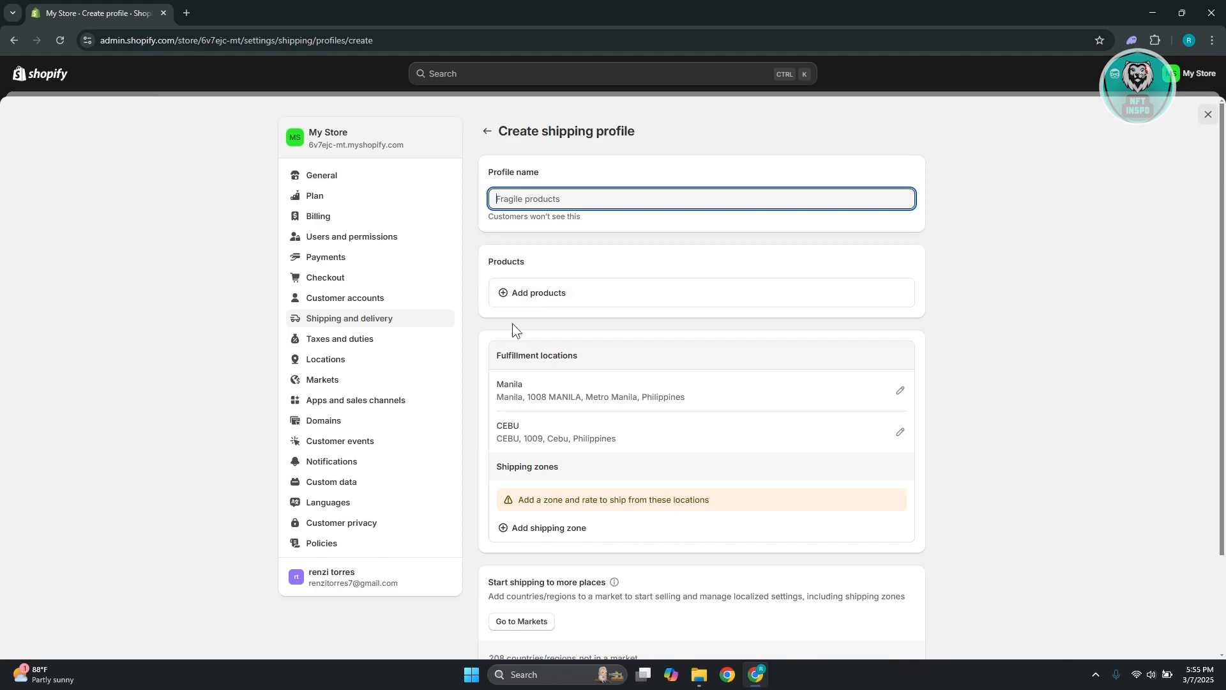
# - Remove Manila's rates from the custom profile so that location no longer ships the profile's products
pyautogui.click(901, 393)
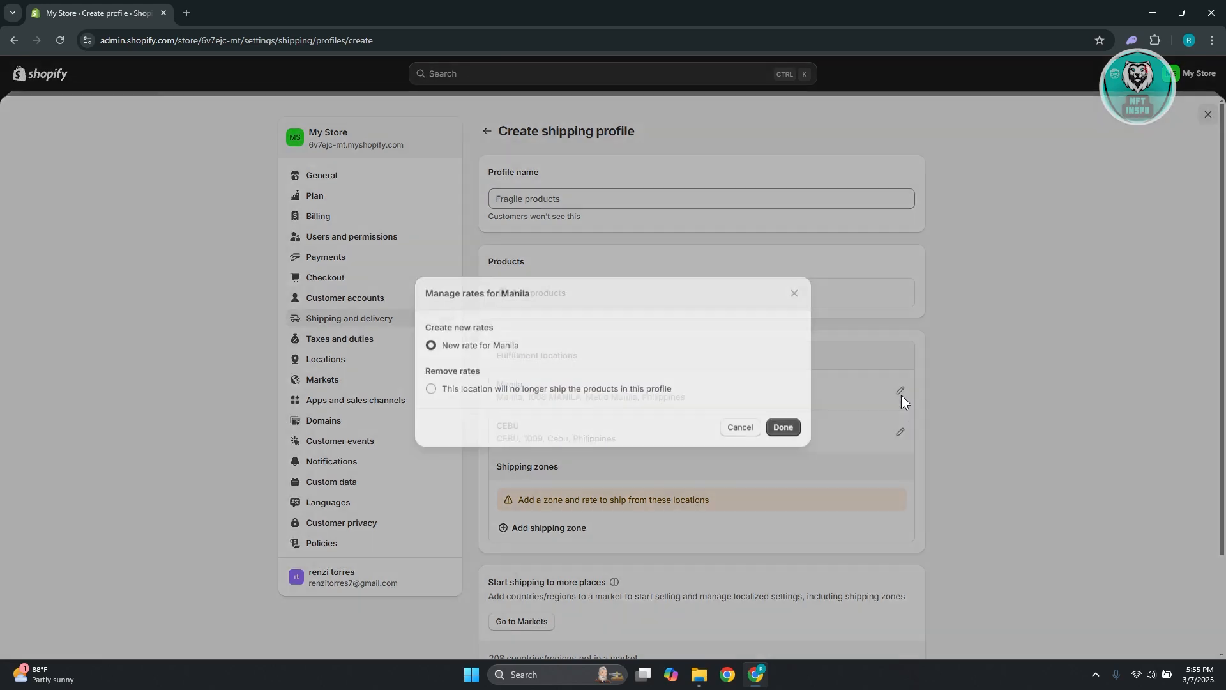
pyautogui.click(794, 289)
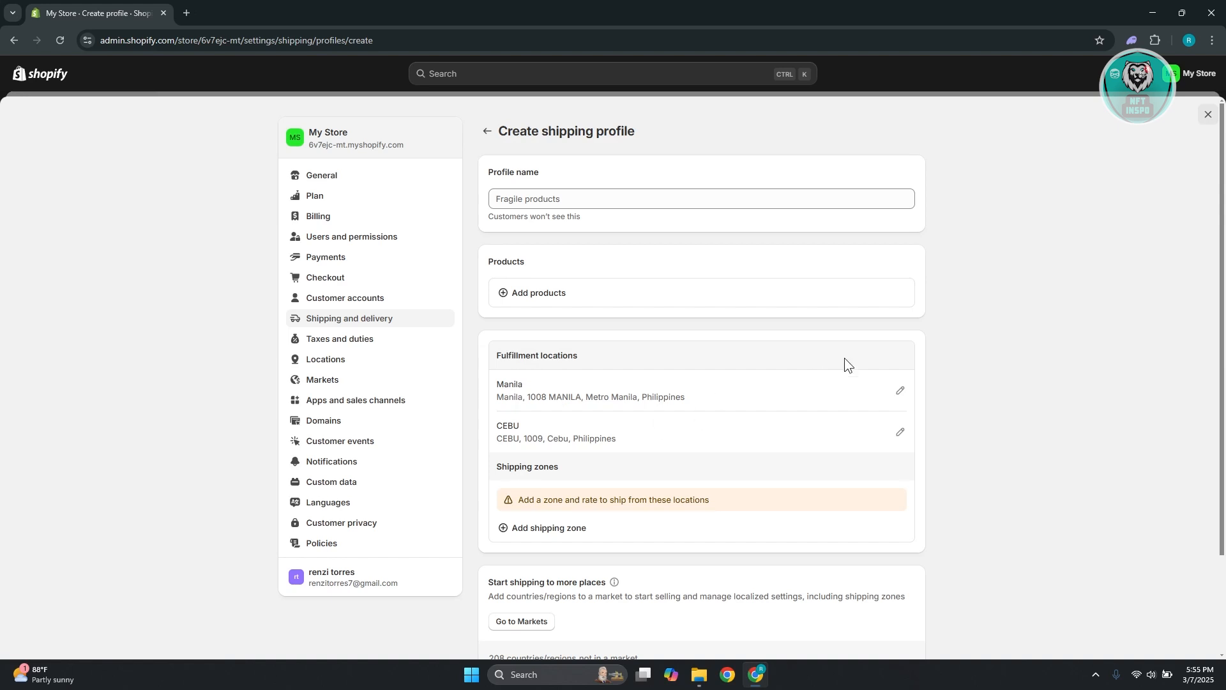
pyautogui.click(899, 392)
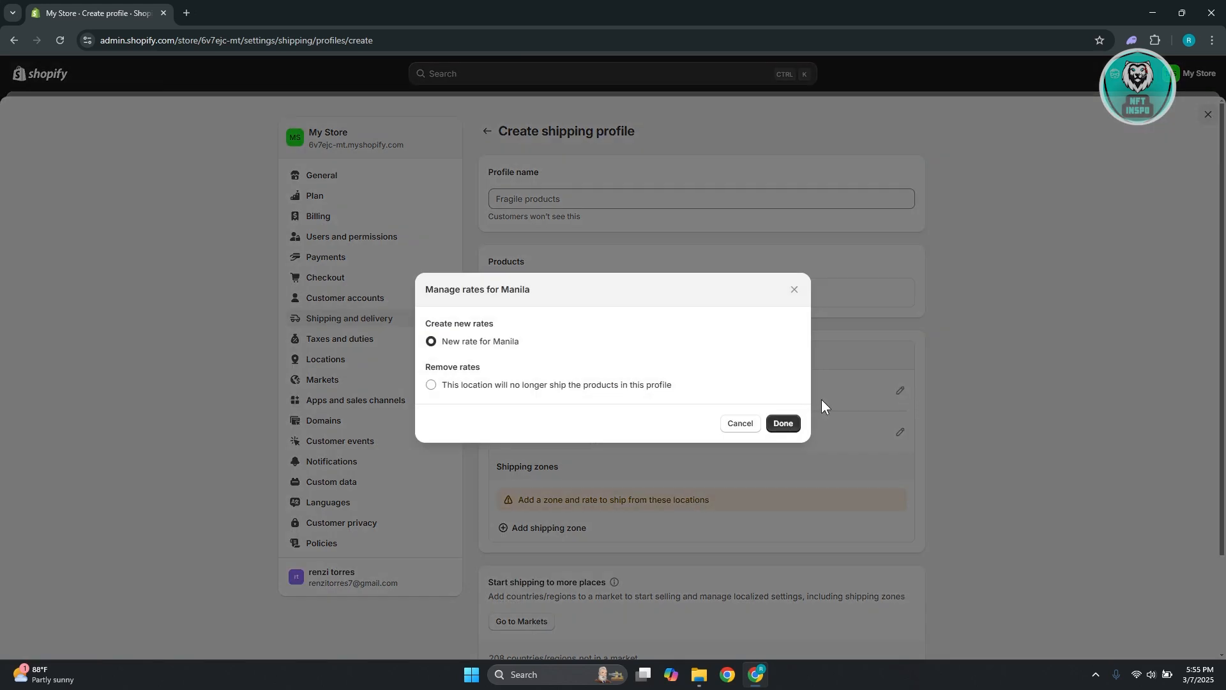
pyautogui.click(430, 386)
pyautogui.click(782, 424)
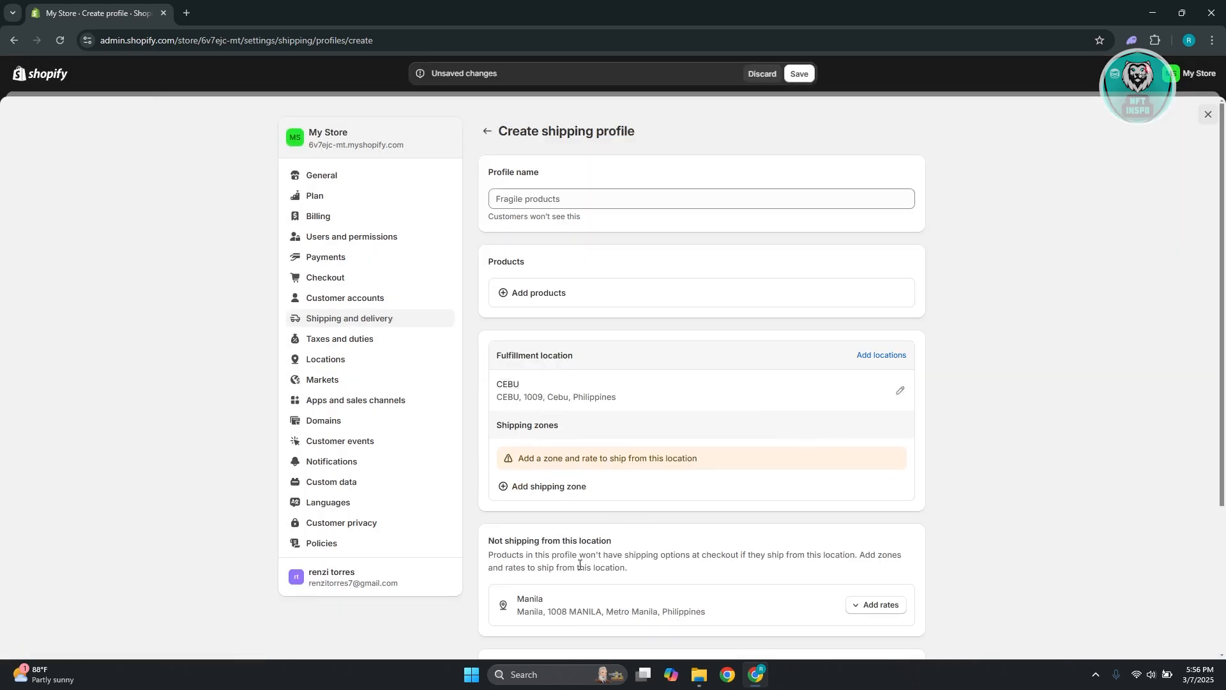
# - View the countries and regions offered for a new CEBU shipping zone, and close the form without creating a zone
pyautogui.click(542, 494)
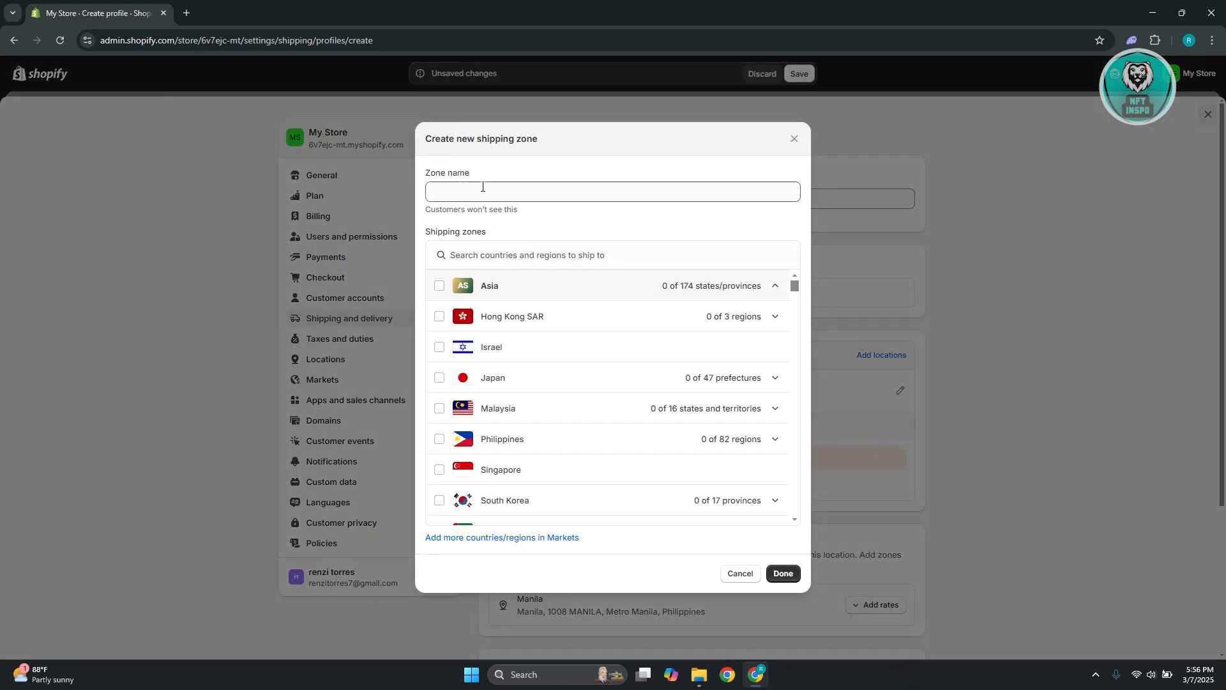
pyautogui.click(794, 138)
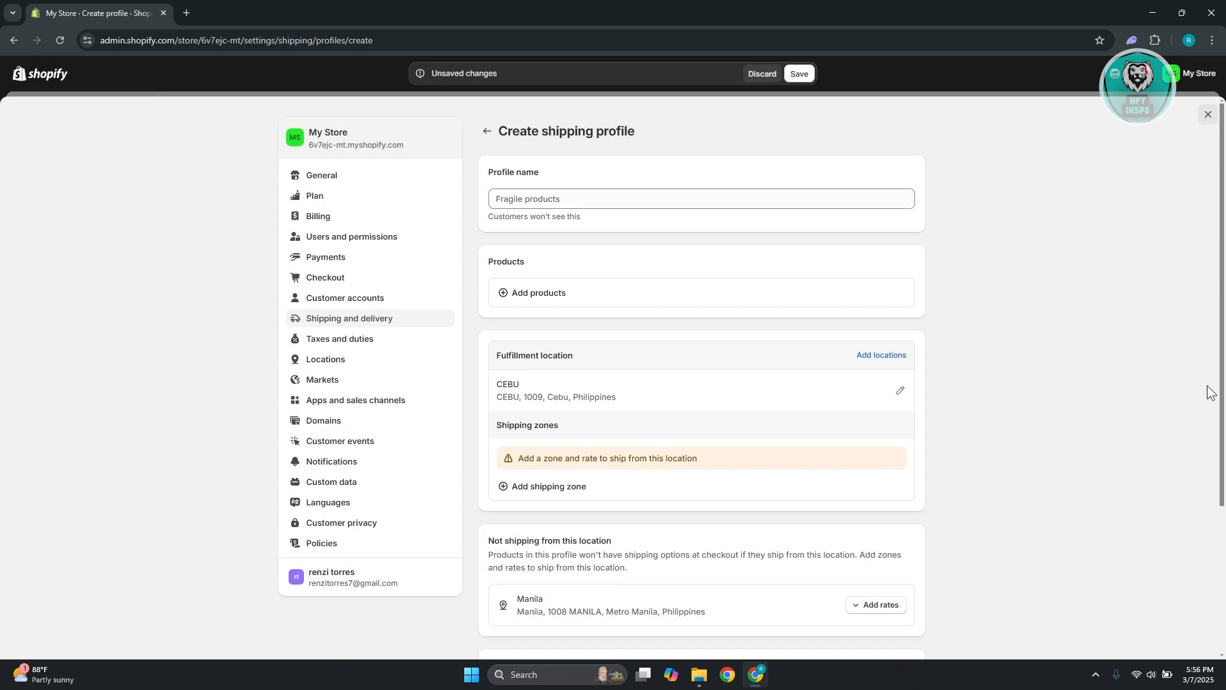